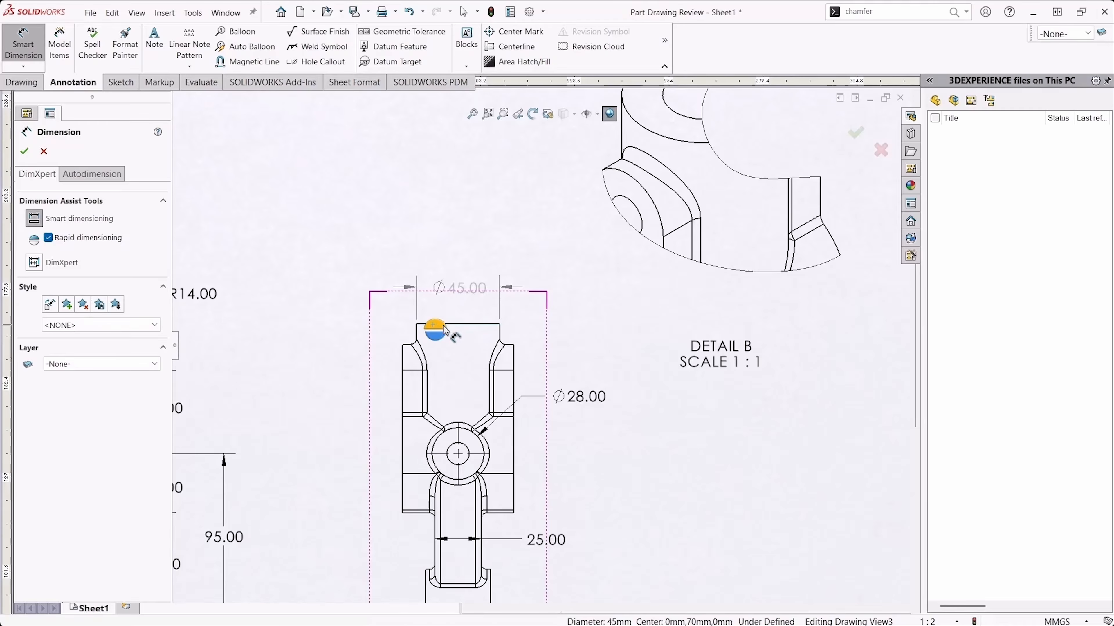
scroll(444, 328, up, 1)
scroll(451, 340, up, 1)
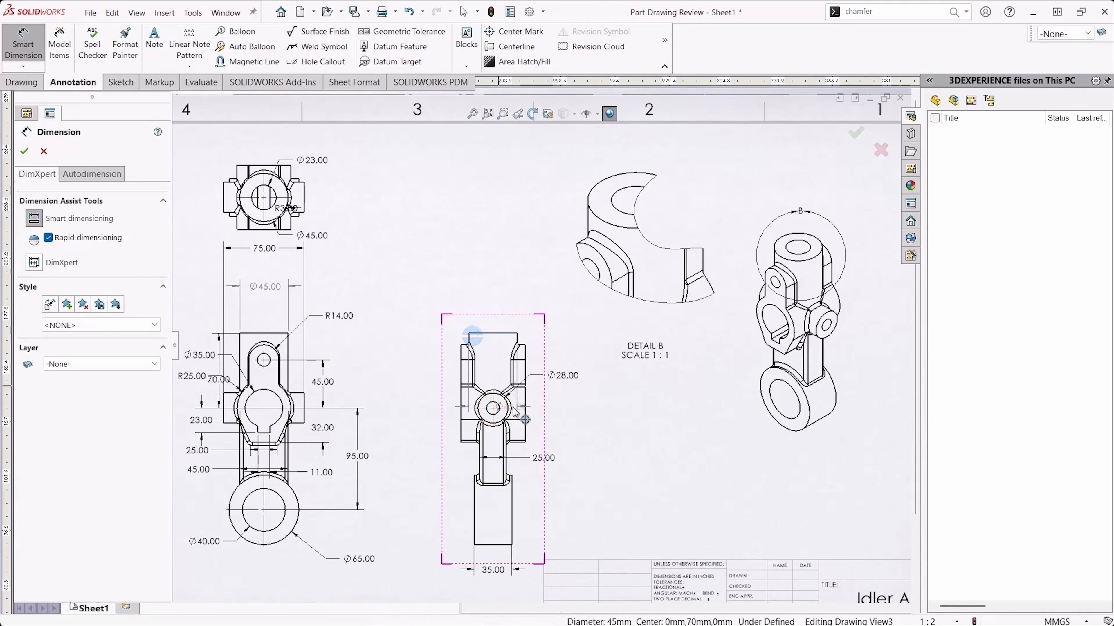
key(Escape)
scroll(461, 360, down, 3)
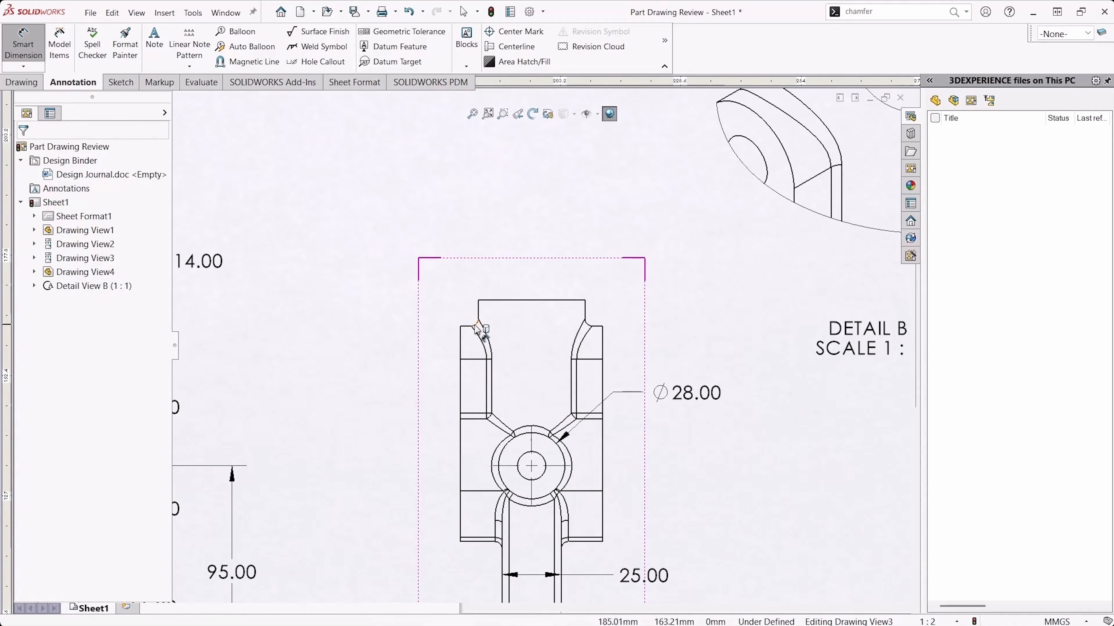
scroll(605, 509, up, 1)
scroll(589, 511, down, 1)
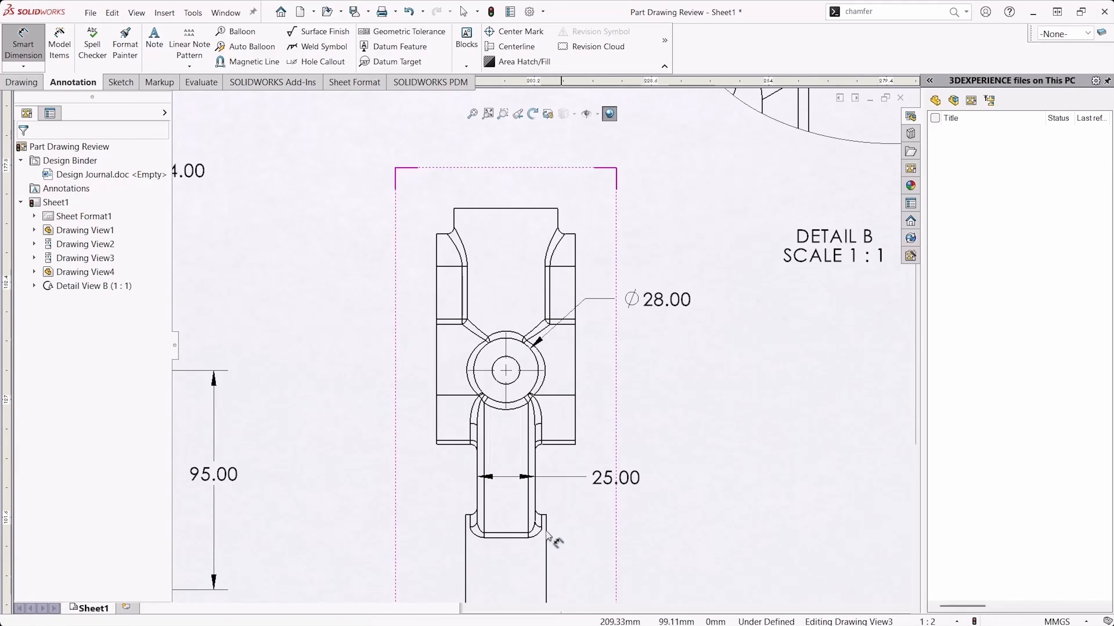
click(538, 513)
key(Escape)
click(542, 517)
scroll(543, 515, down, 2)
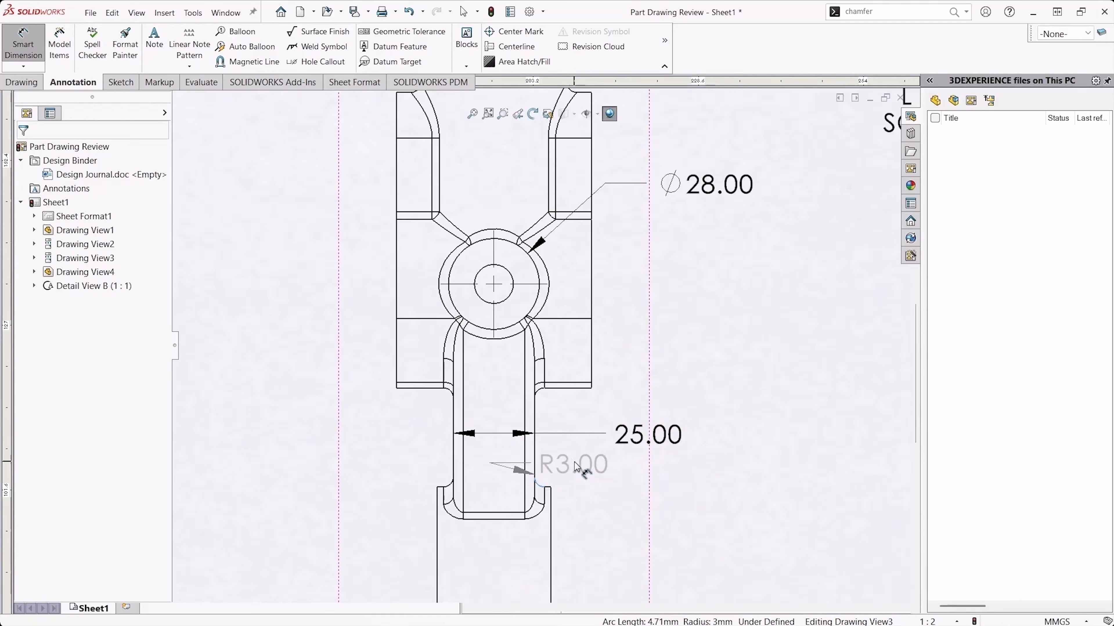
key(Escape)
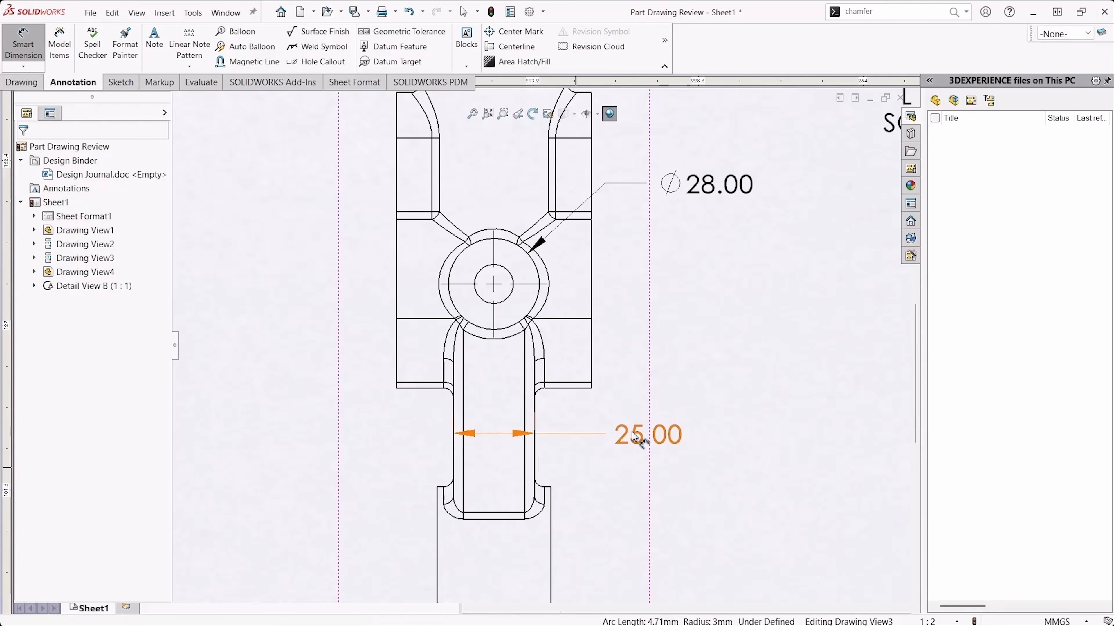
Step: Place a diameter dimension above the upper edge of the side view and delete it again
scroll(733, 338, up, 3)
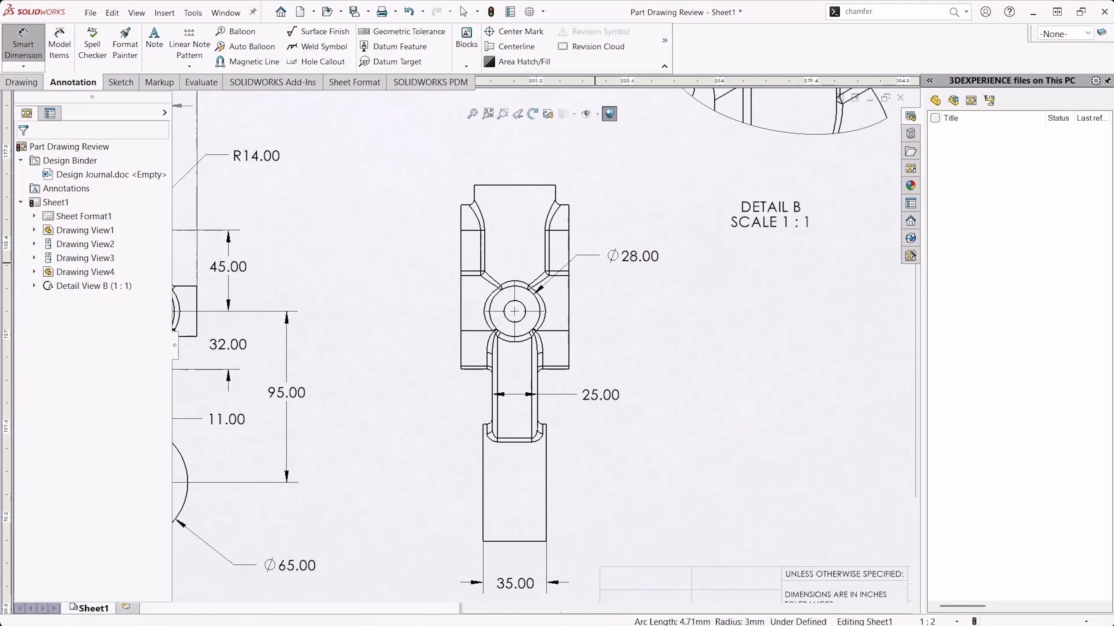
click(515, 191)
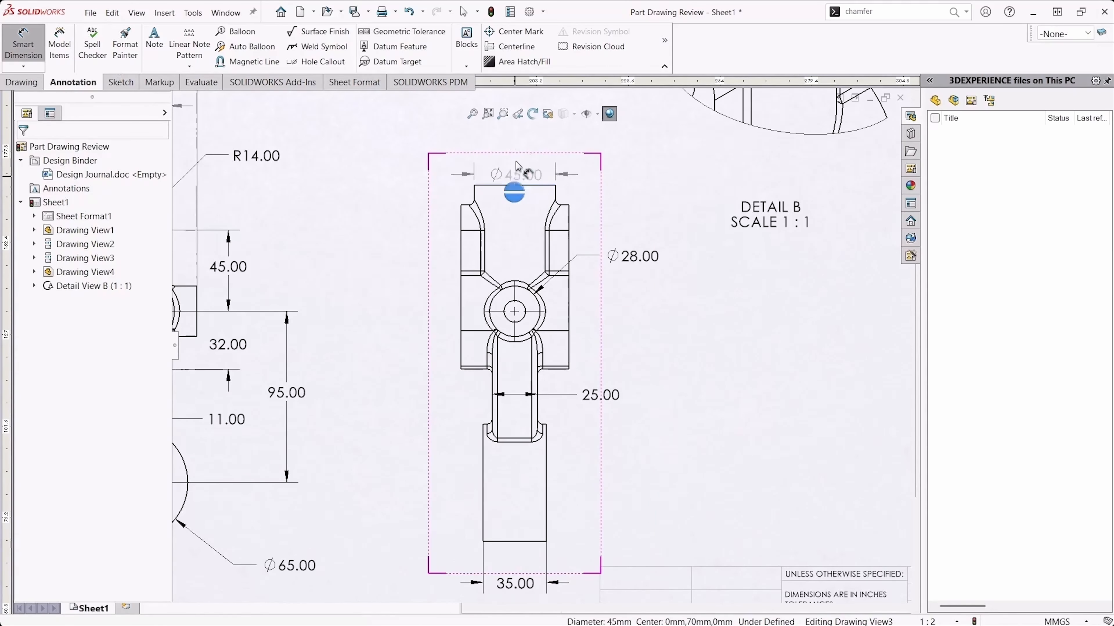
click(479, 153)
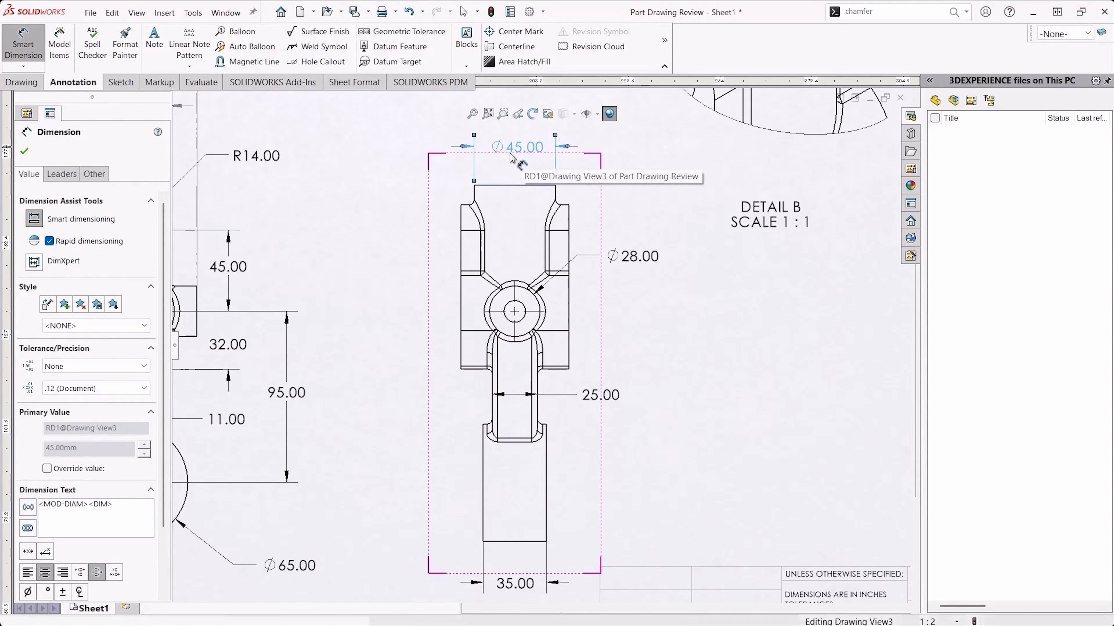
key(Delete)
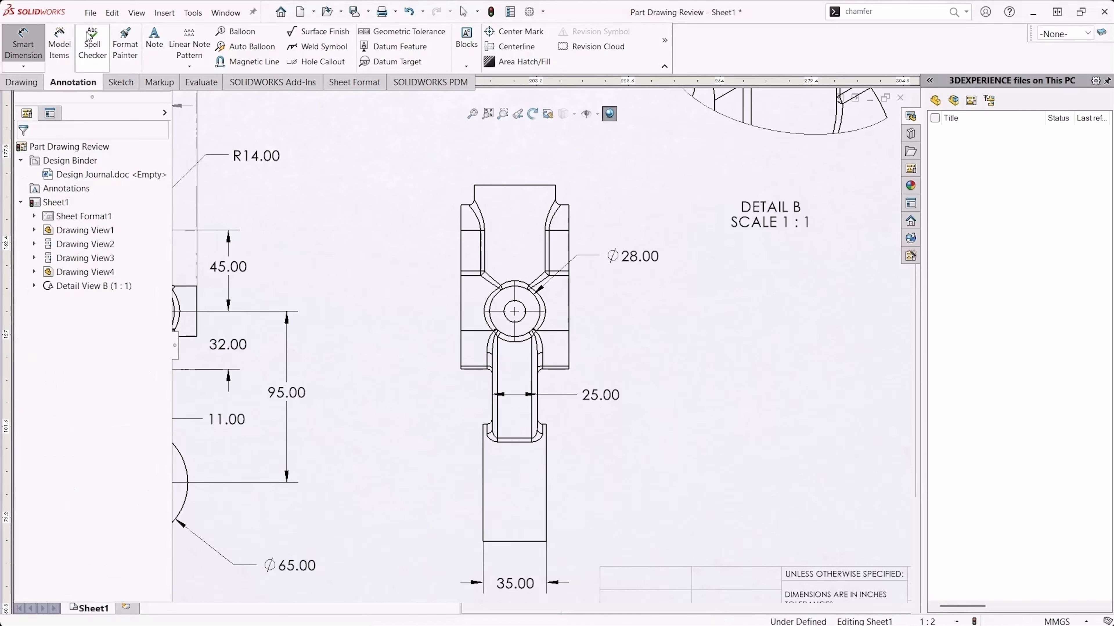
Step: Add a diameter dimension to the upper edge of the side view and place it just above the part
scroll(524, 137, down, 2)
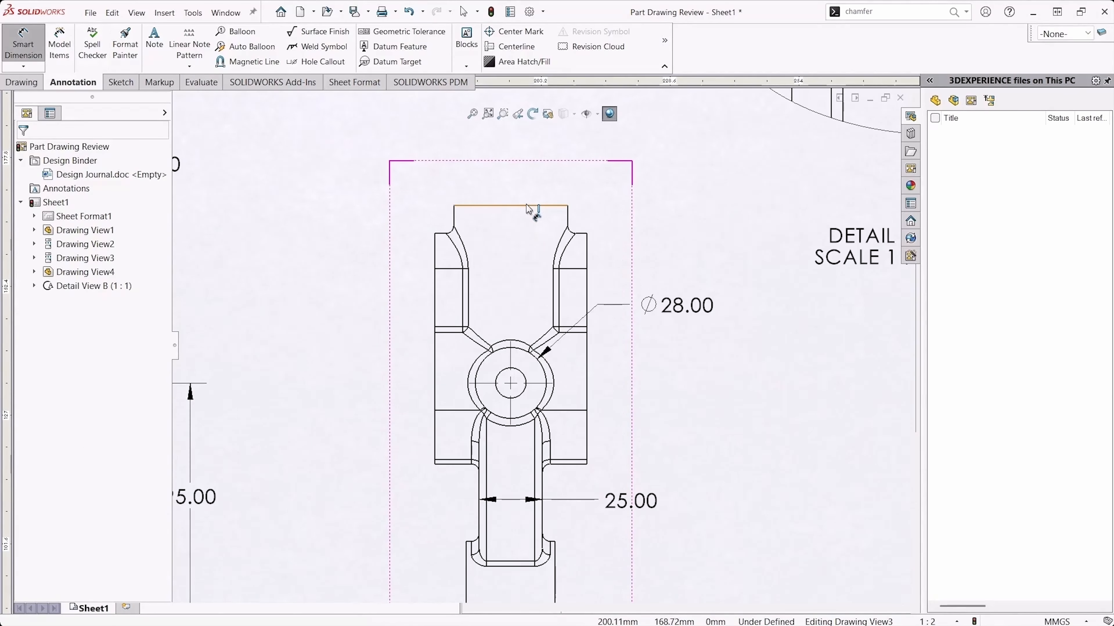
click(526, 211)
click(517, 170)
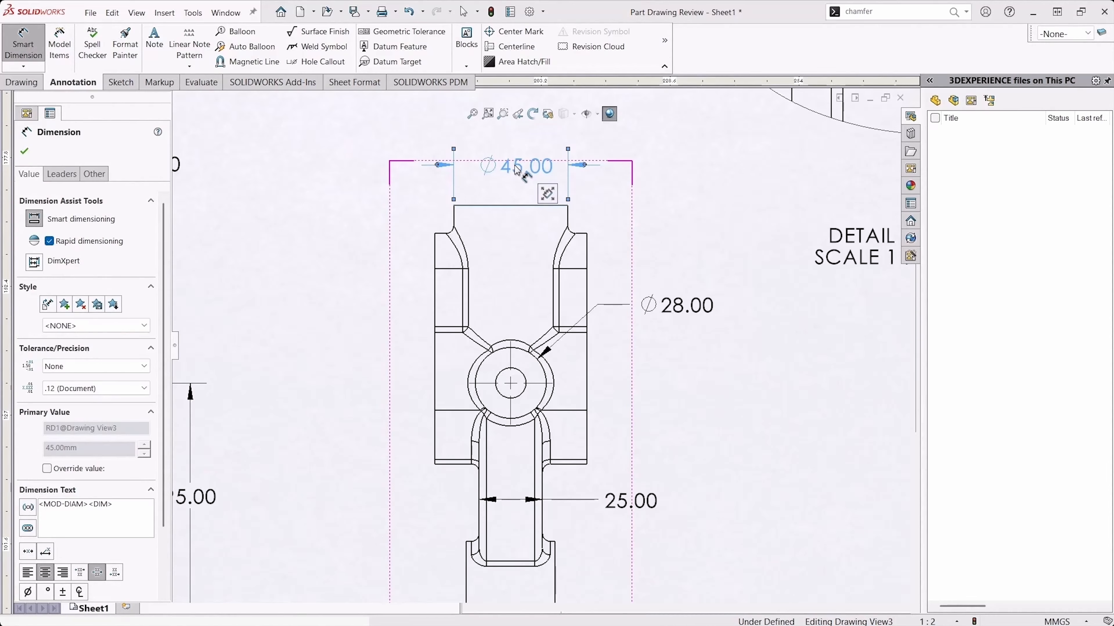
mouse_move(547, 192)
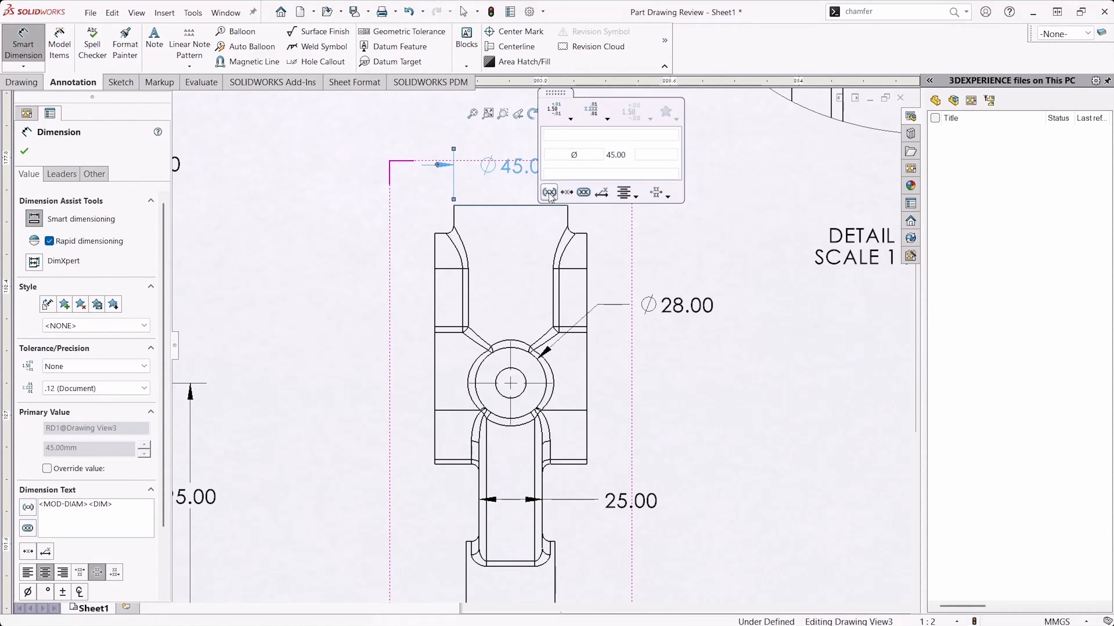
click(585, 174)
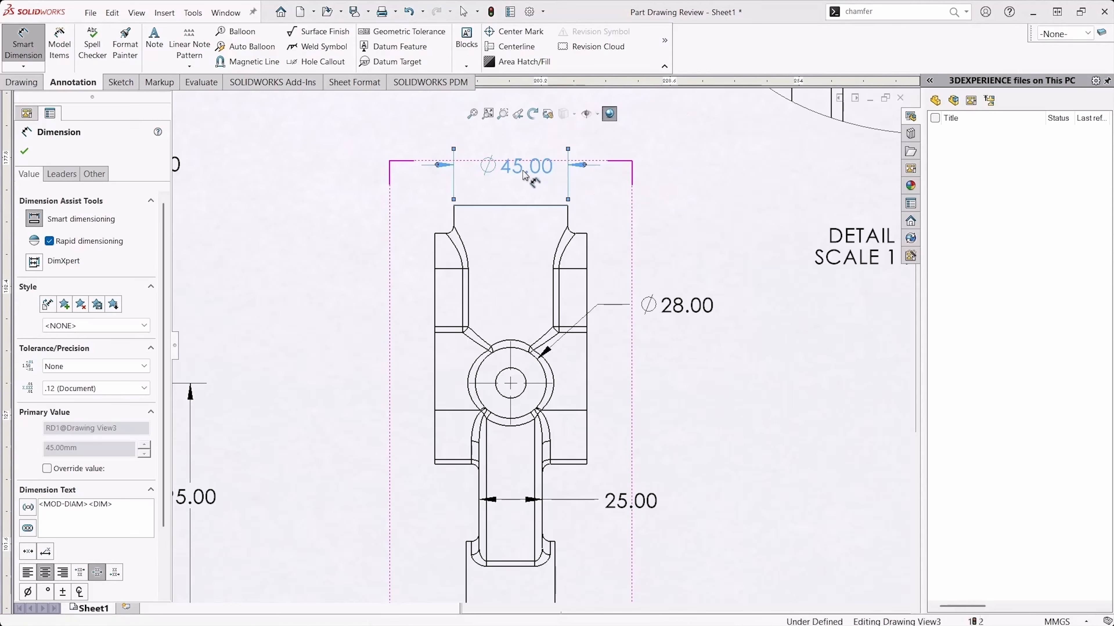
mouse_move(492, 174)
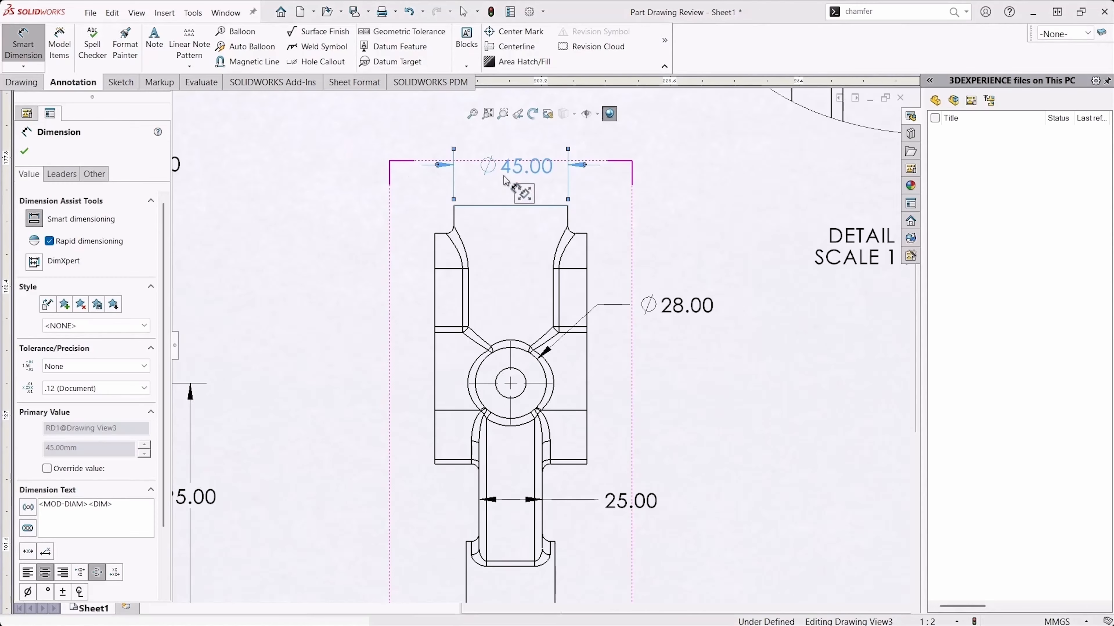
key(Escape)
Step: Give the side view's new diameter dimension a Limit tolerance of +0.05 and -0.05 mm and adjust its position above the part
right_click(492, 165)
click(492, 166)
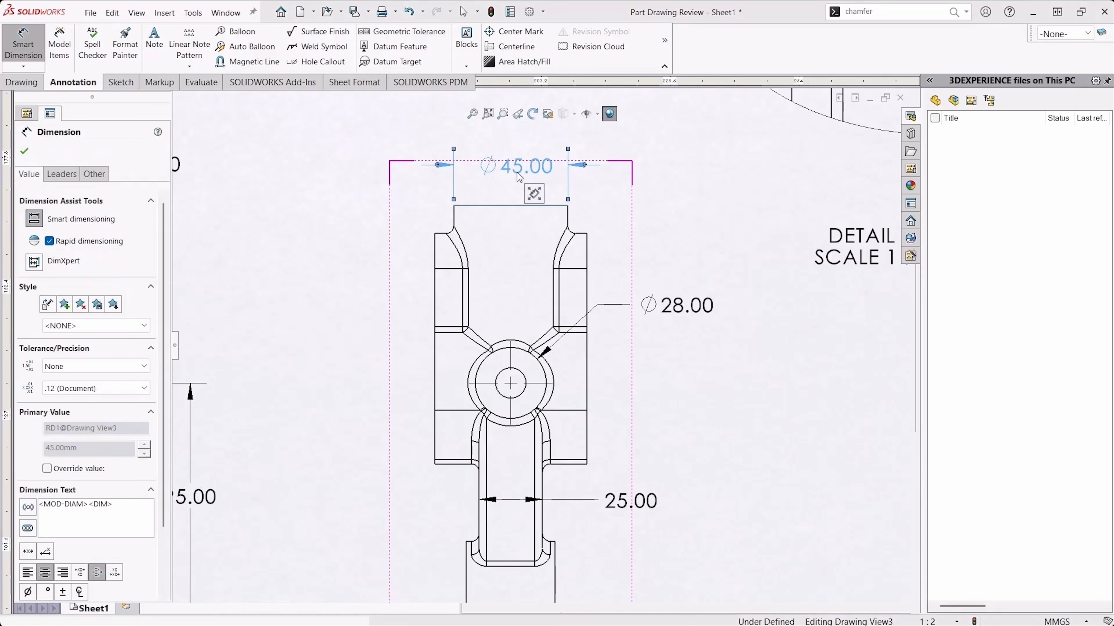
mouse_move(543, 198)
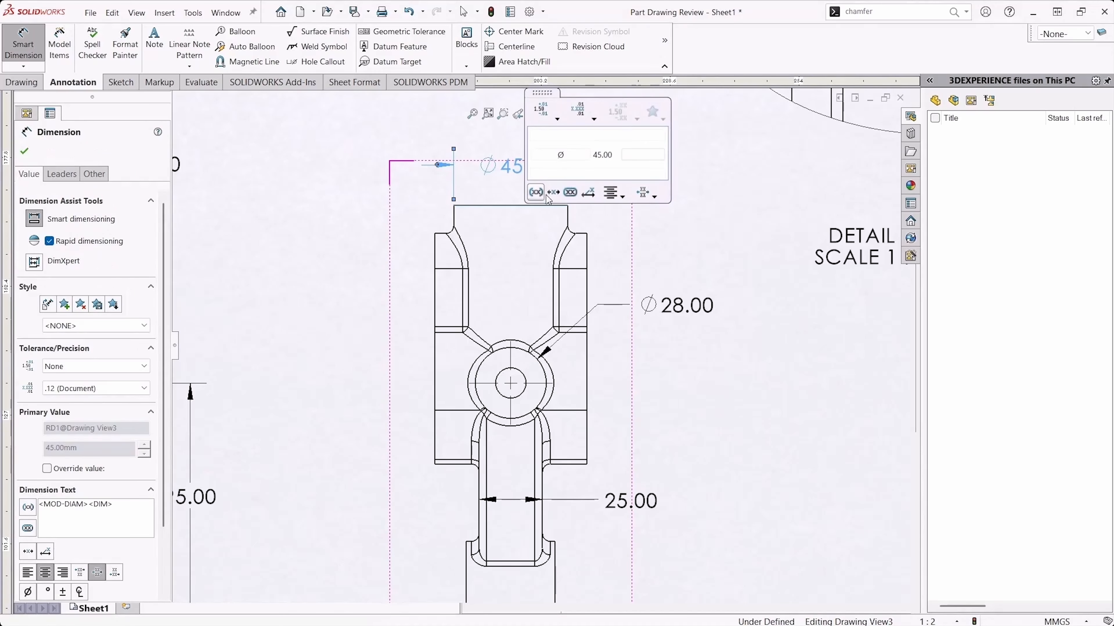
click(554, 121)
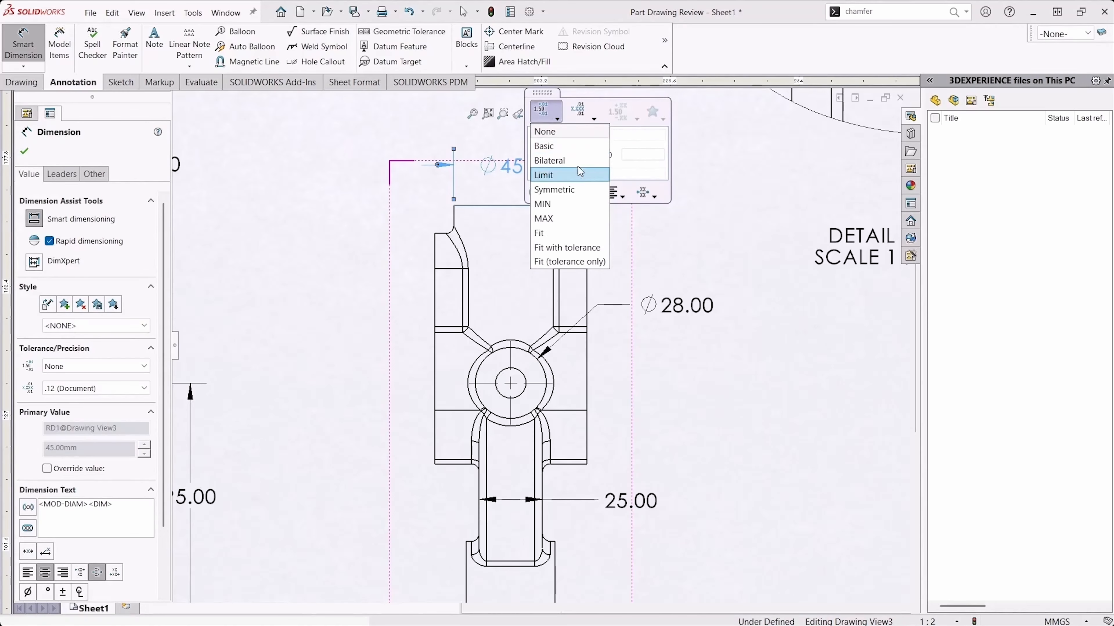
click(553, 175)
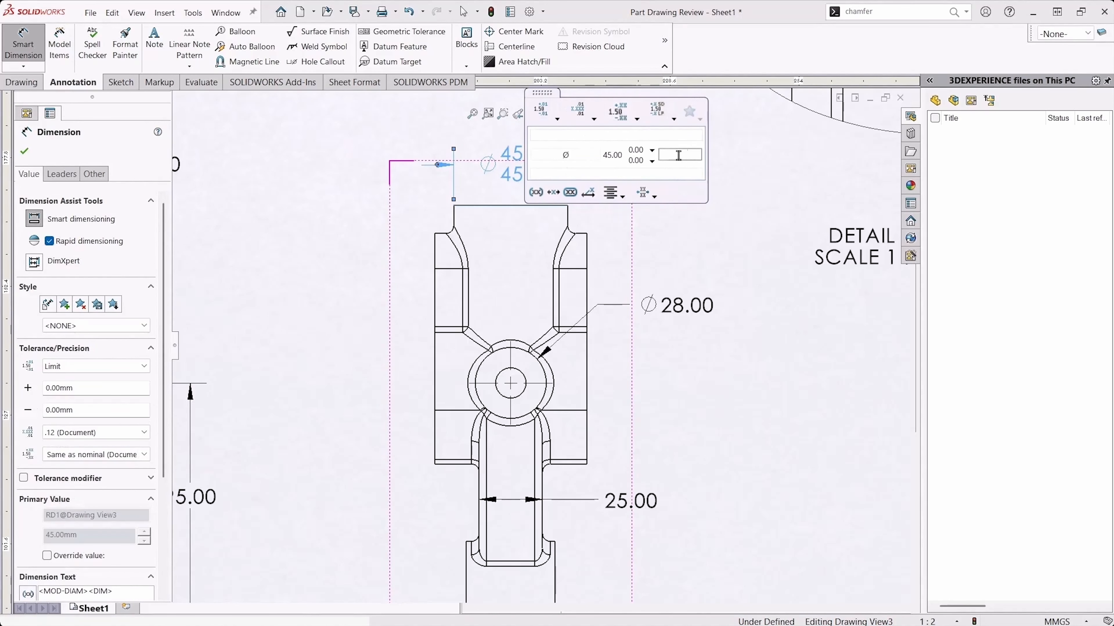
click(653, 153)
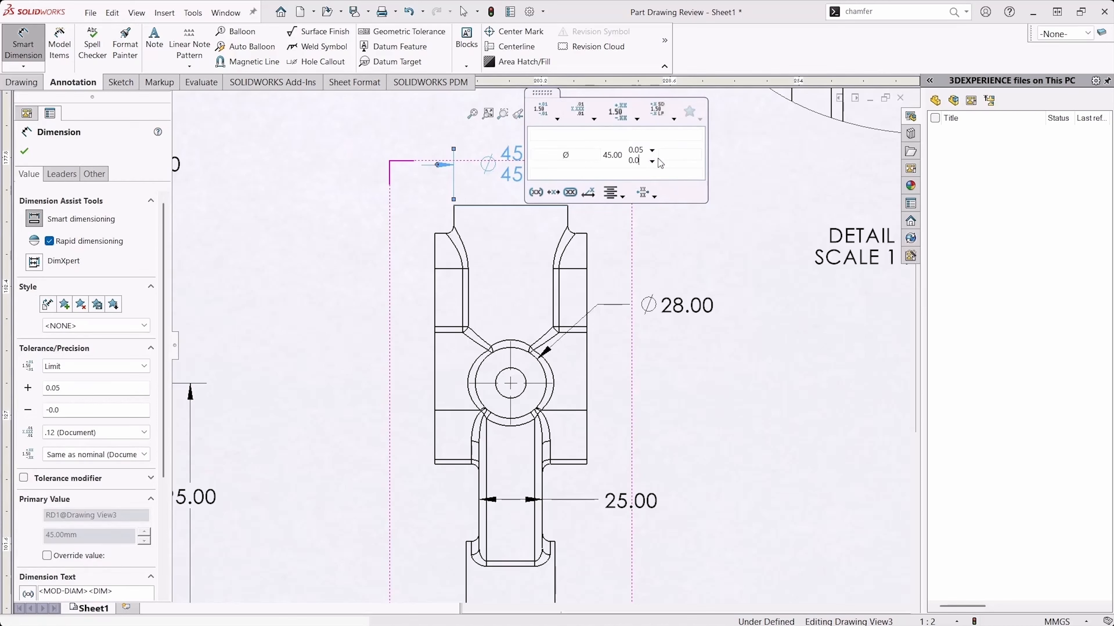
key(Return)
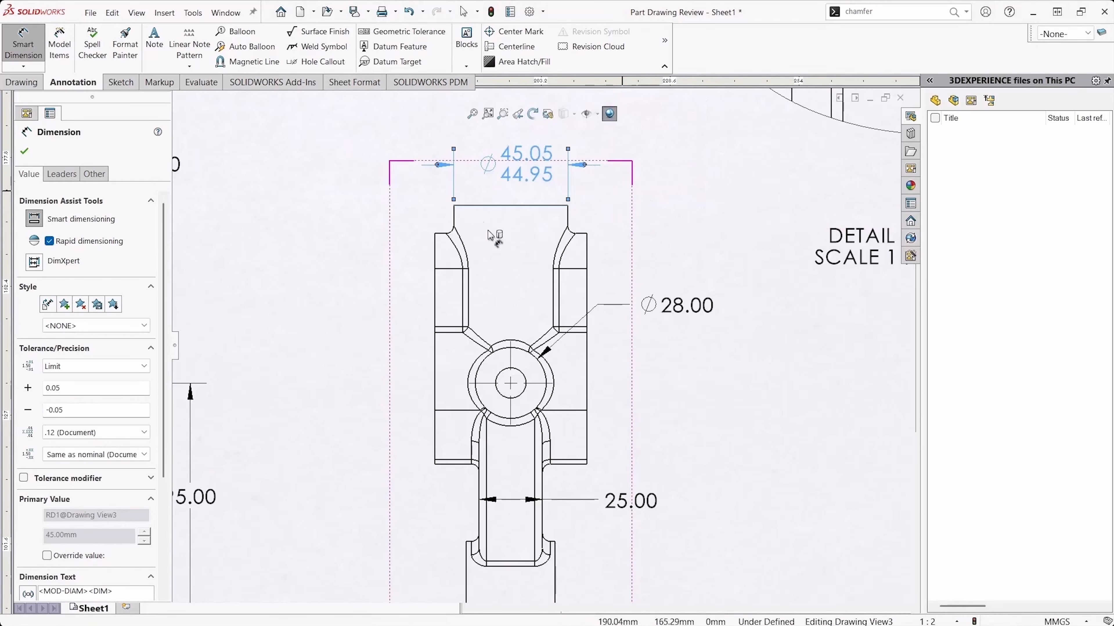
scroll(528, 215, up, 2)
drag(529, 215, 515, 207)
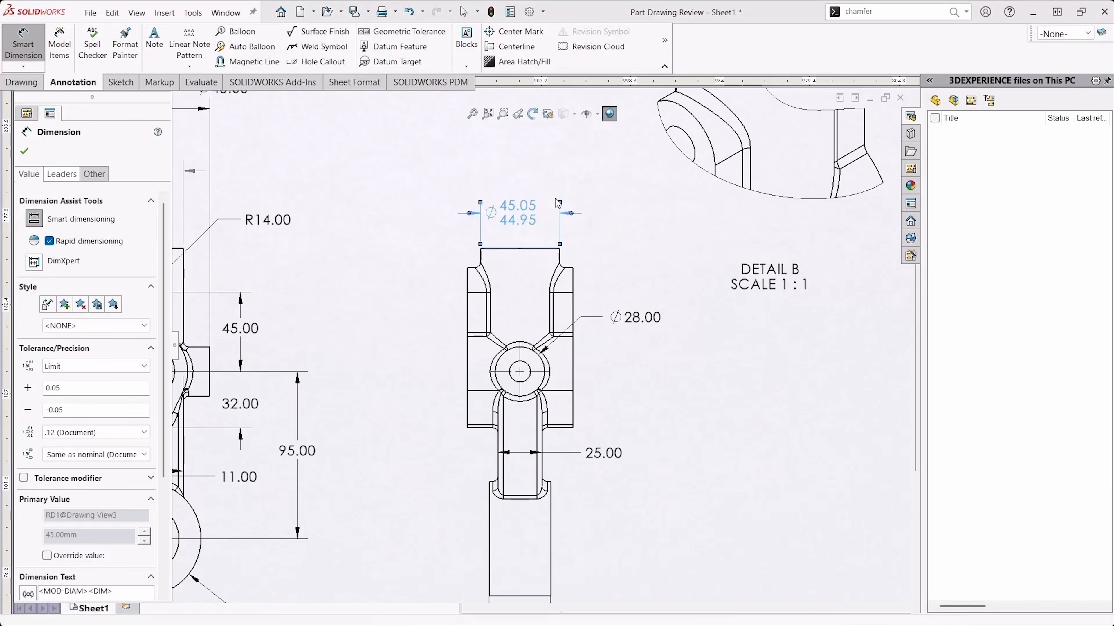
Step: Look through the recent dimension styles and the text justification options for the limit-toleranced diameter dimension
mouse_move(582, 204)
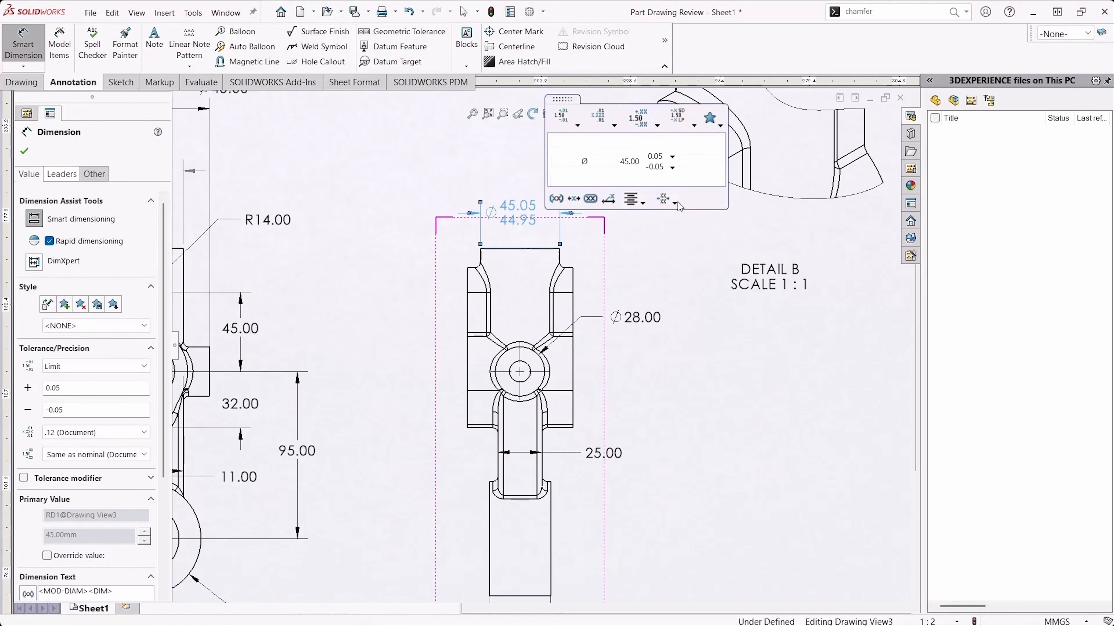
click(720, 127)
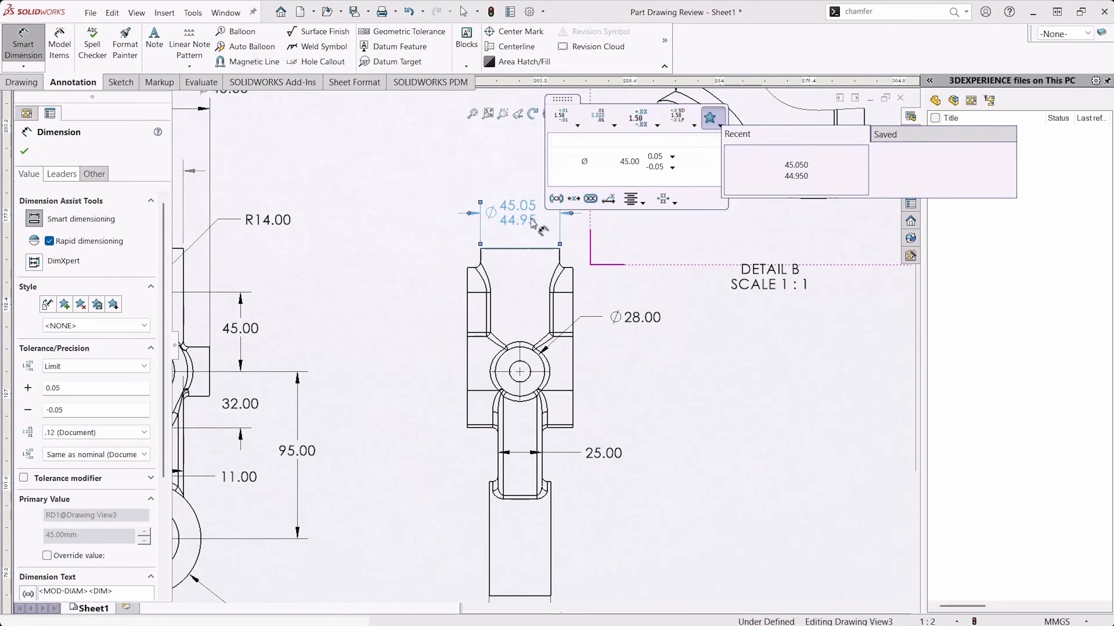
click(675, 202)
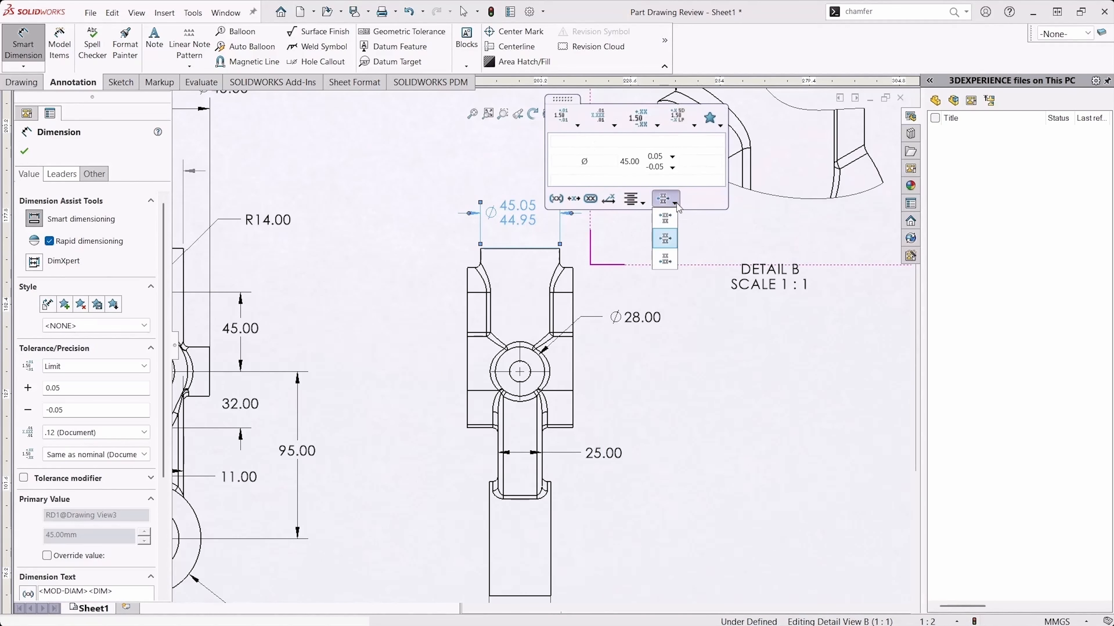
click(777, 420)
Step: Examine the properties of the side view's limit-toleranced diameter, boss diameter and rib width dimensions, and review the sheet
click(516, 224)
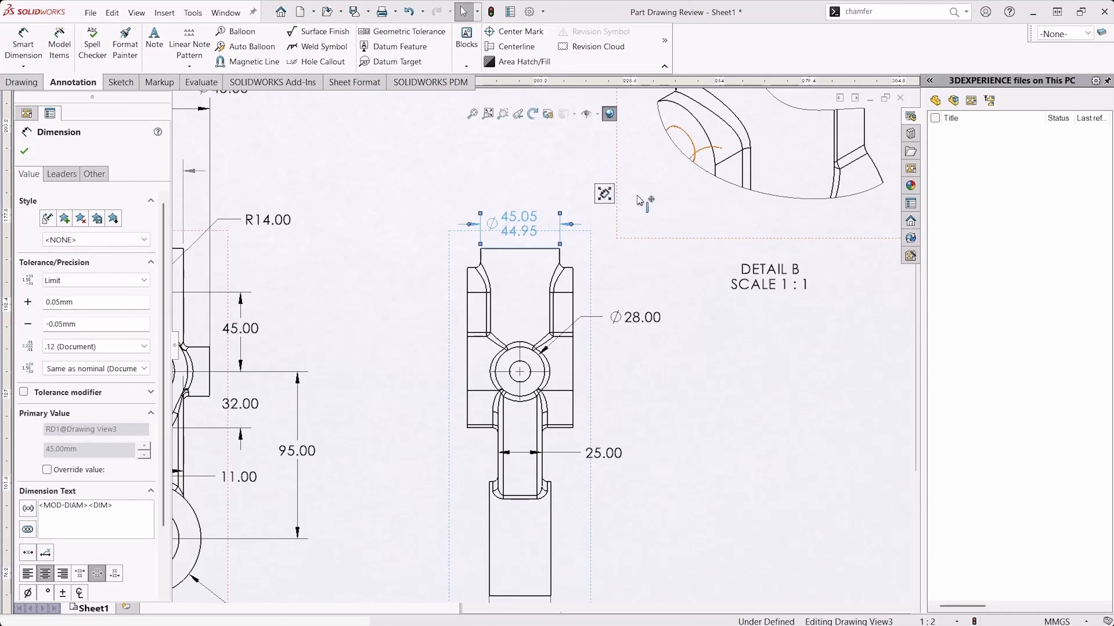
click(648, 324)
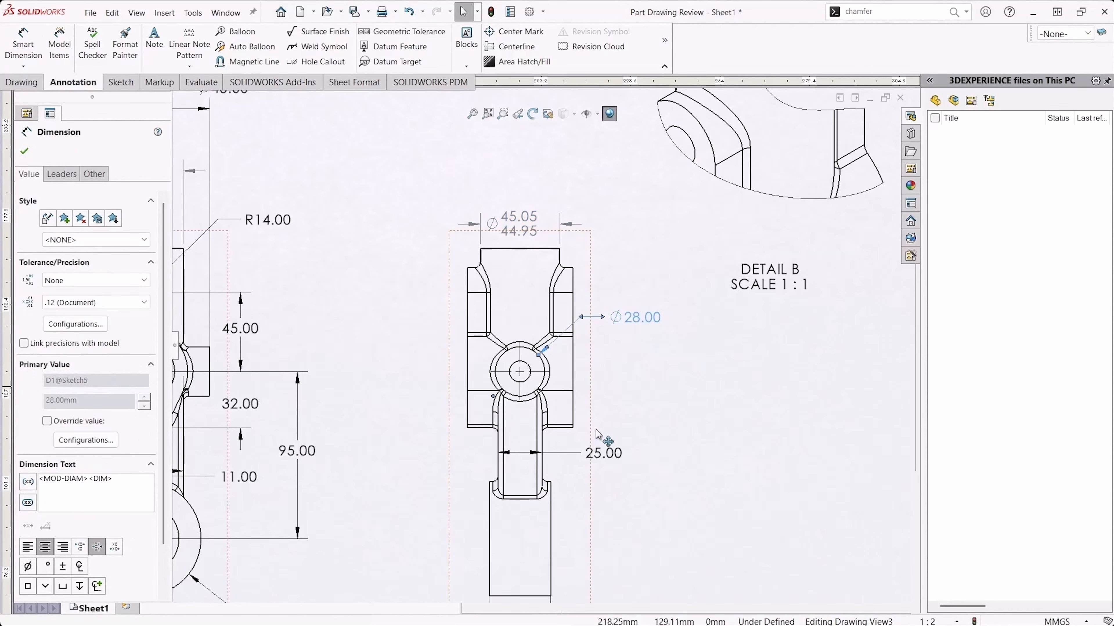
click(607, 453)
key(f)
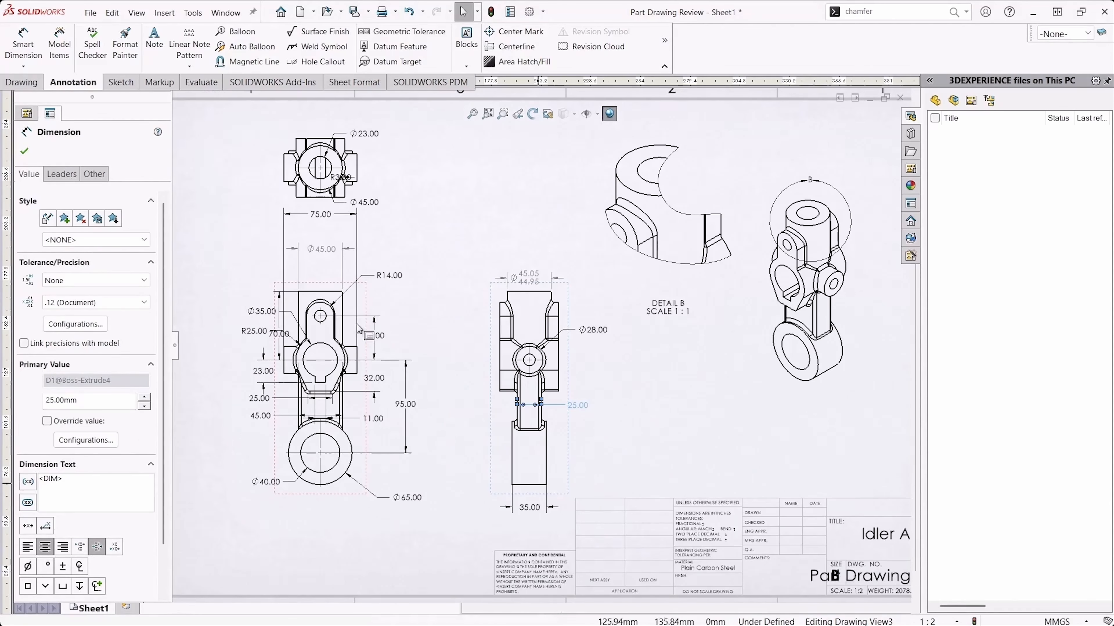
scroll(438, 327, down, 5)
click(739, 214)
click(837, 470)
scroll(838, 477, up, 3)
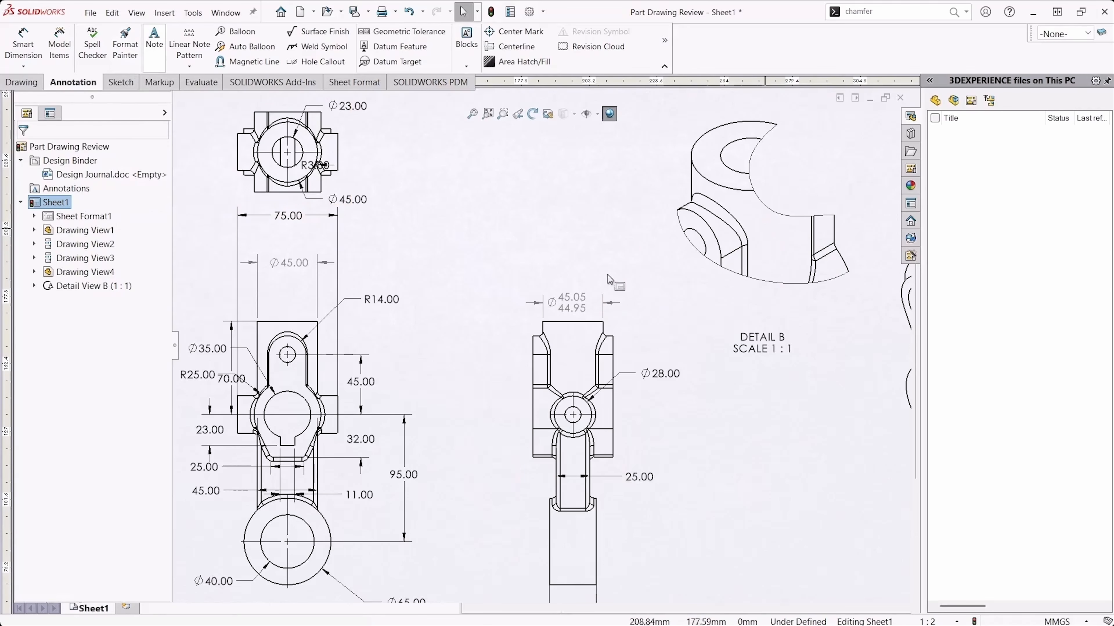
Step: Copy the limit tolerance from the side view's upper diameter dimension to its 28, 25 and 35 mm dimensions with Format Painter
click(570, 303)
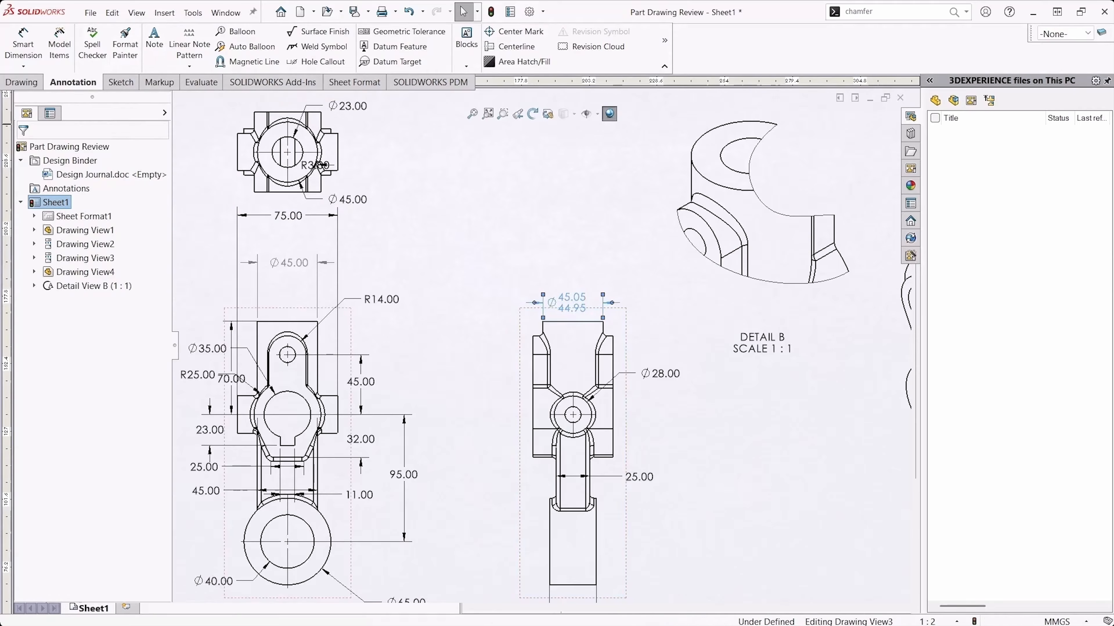
click(125, 44)
click(660, 374)
click(645, 478)
scroll(658, 504, up, 3)
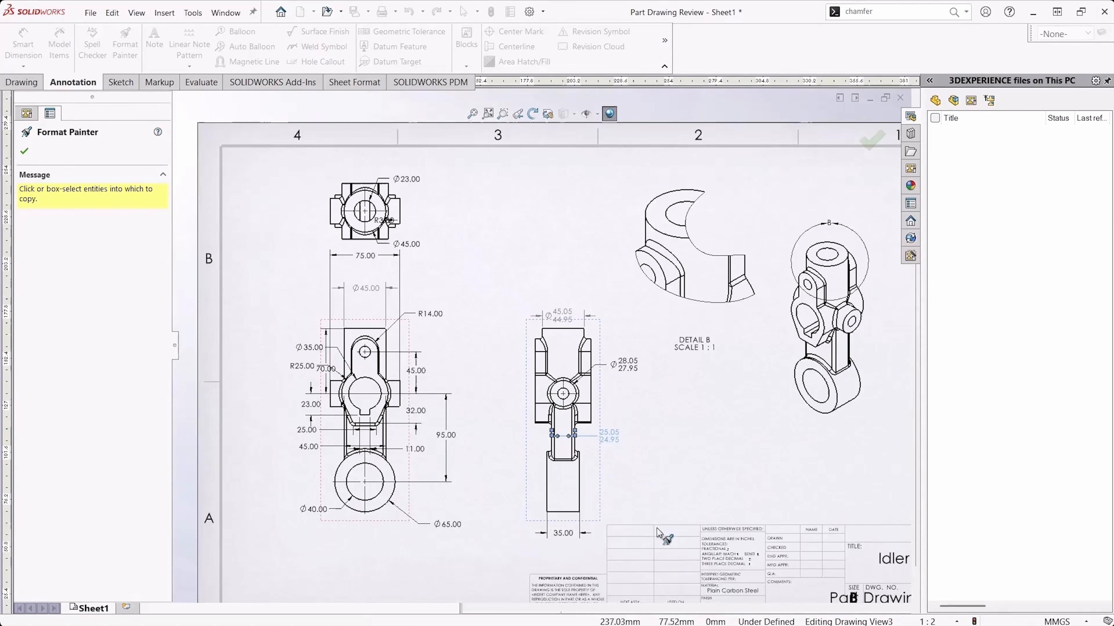
click(552, 526)
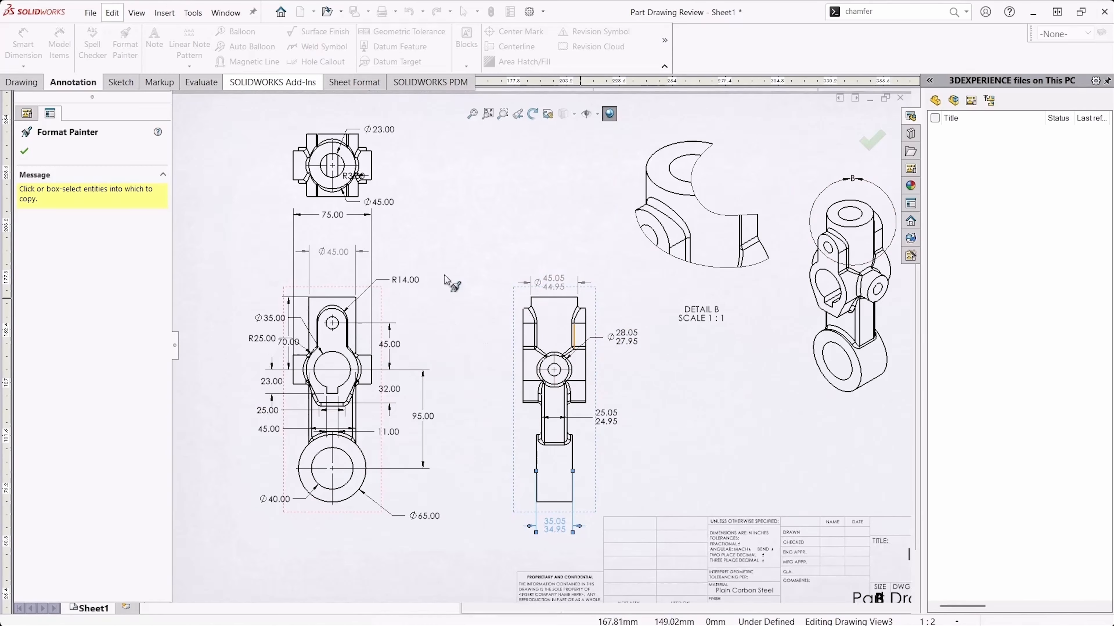
key(Escape)
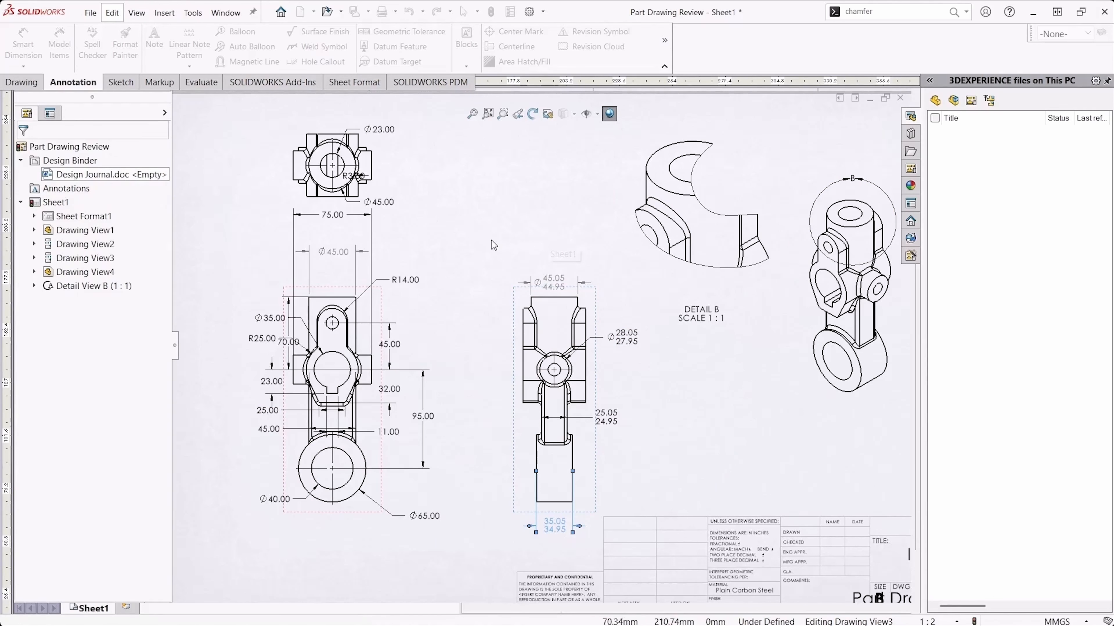
scroll(717, 562, down, 2)
middle_drag(717, 562, 704, 513)
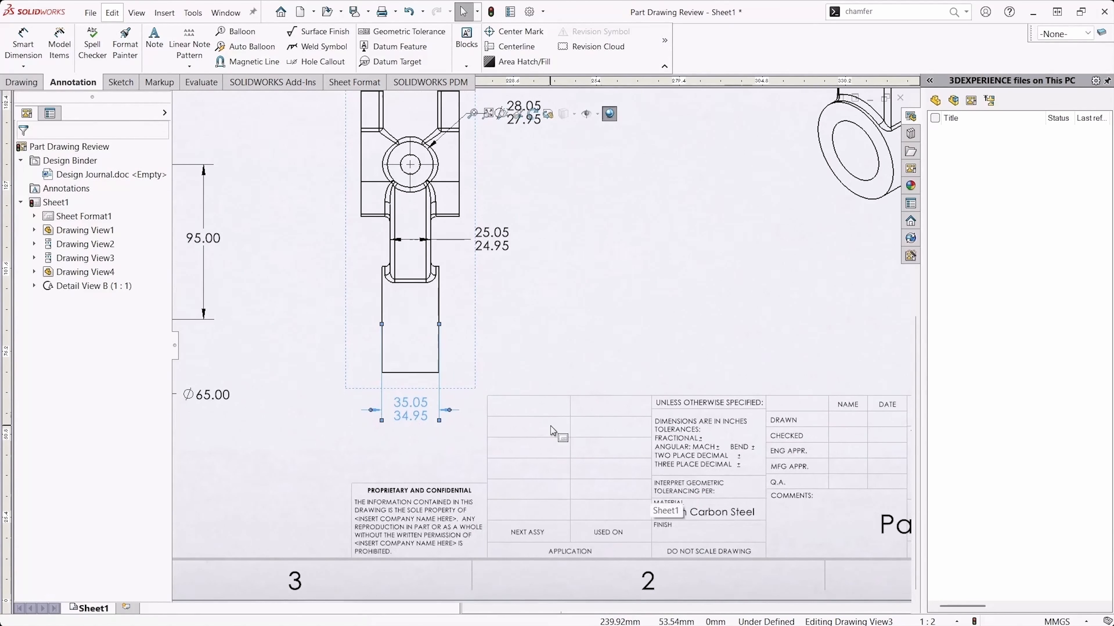
scroll(544, 345, up, 3)
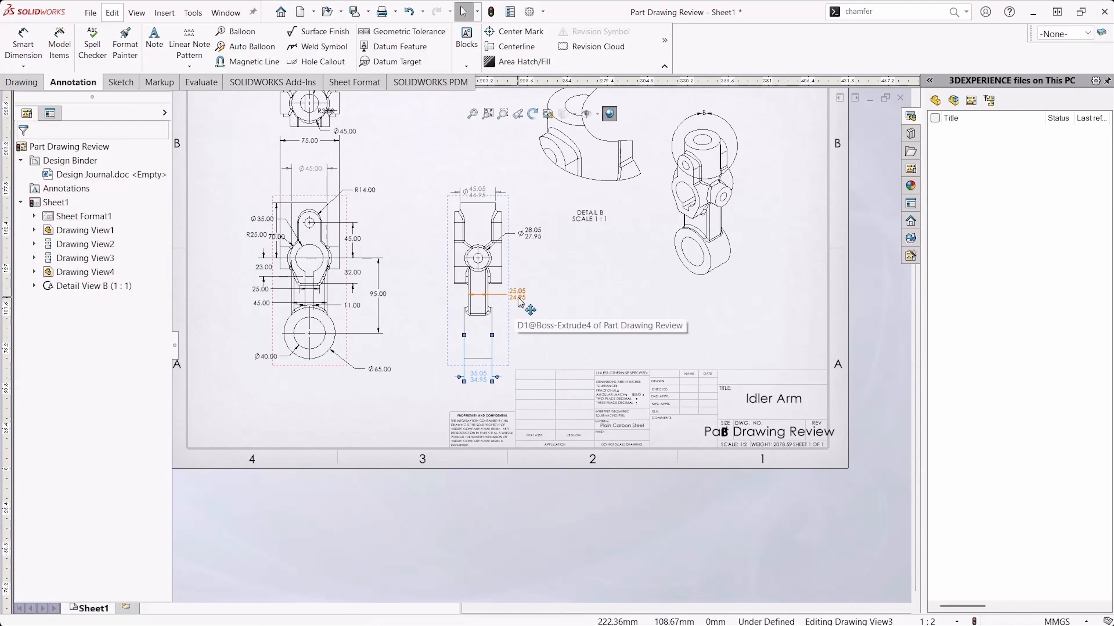
scroll(554, 276, down, 2)
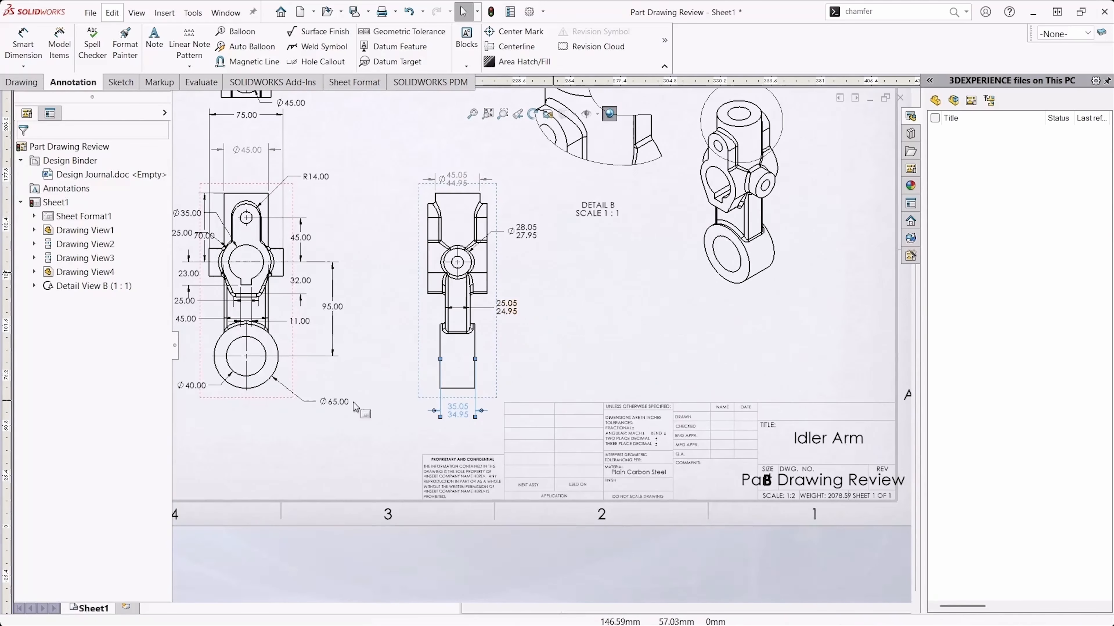
Step: Switch the front view's lower 65 mm diameter dimension to radius display and return it to diameter display
click(336, 402)
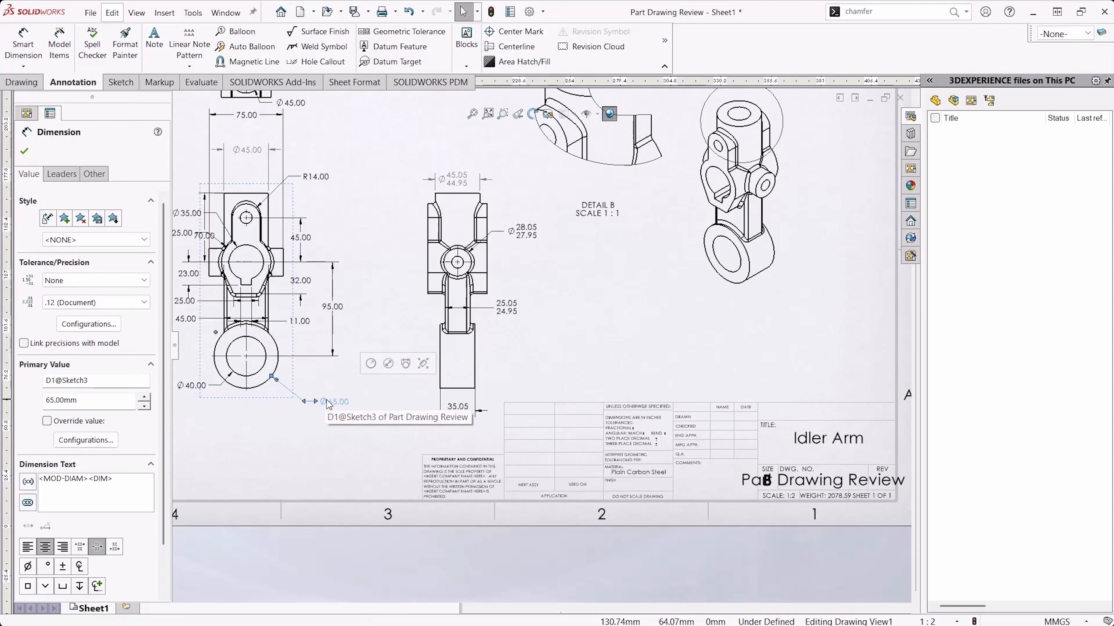
click(370, 364)
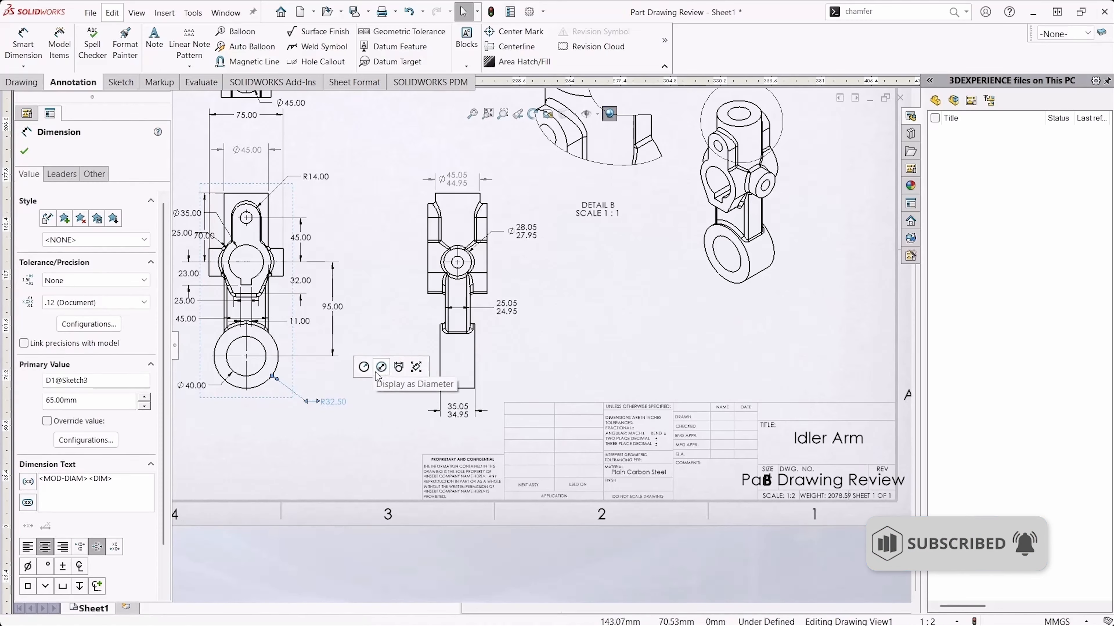
key(Escape)
click(336, 404)
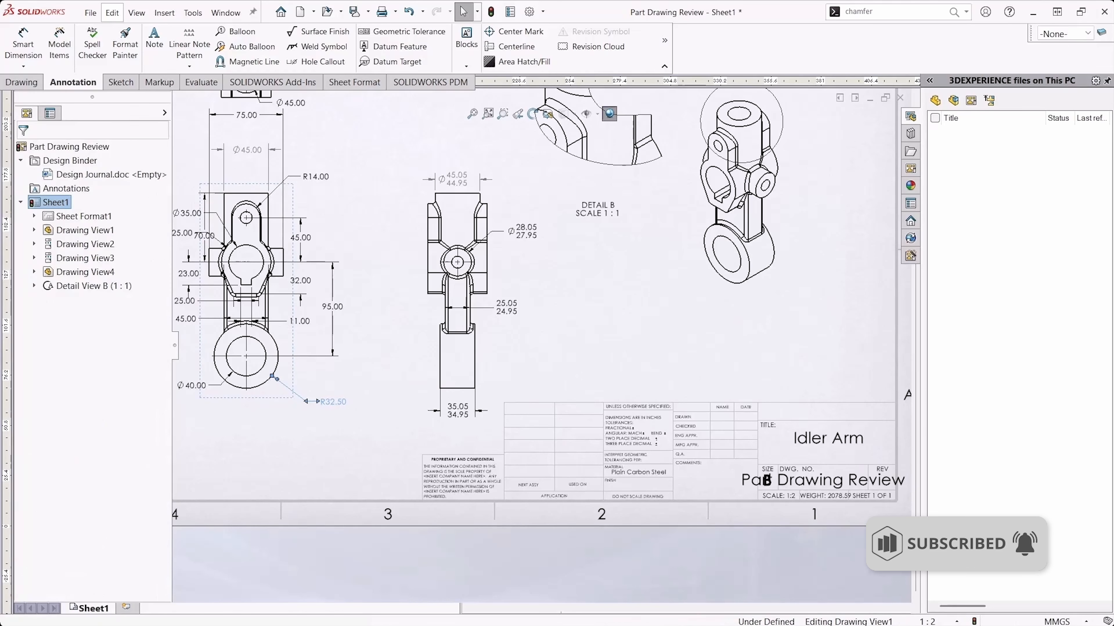
click(407, 370)
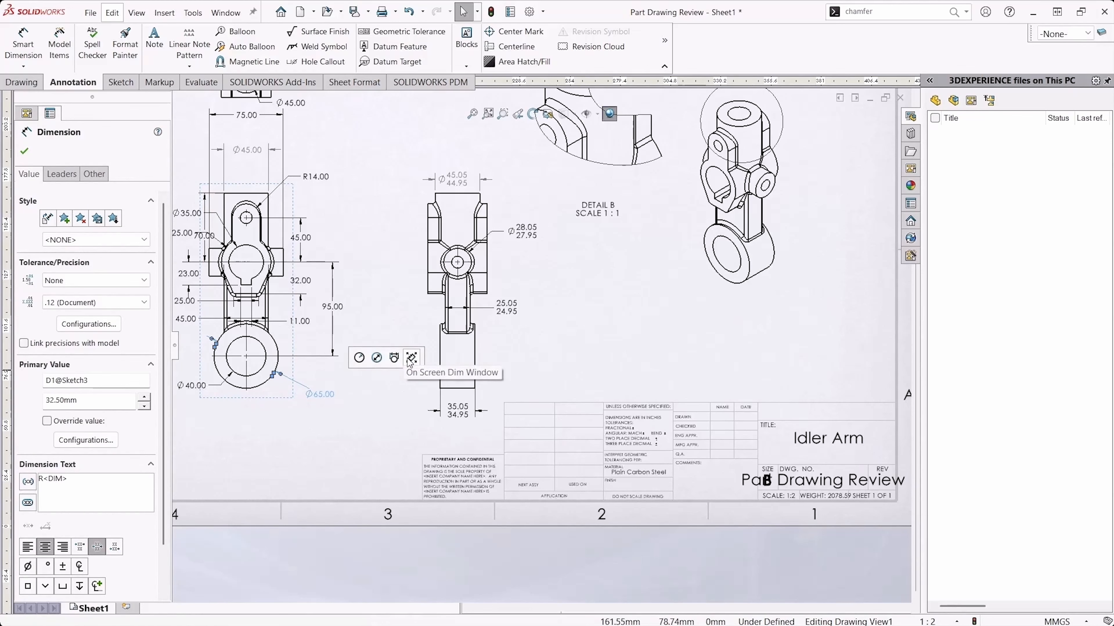
Step: Examine the on-screen dimension window and the available commands for the front view's lower 65 mm diameter dimension
click(411, 358)
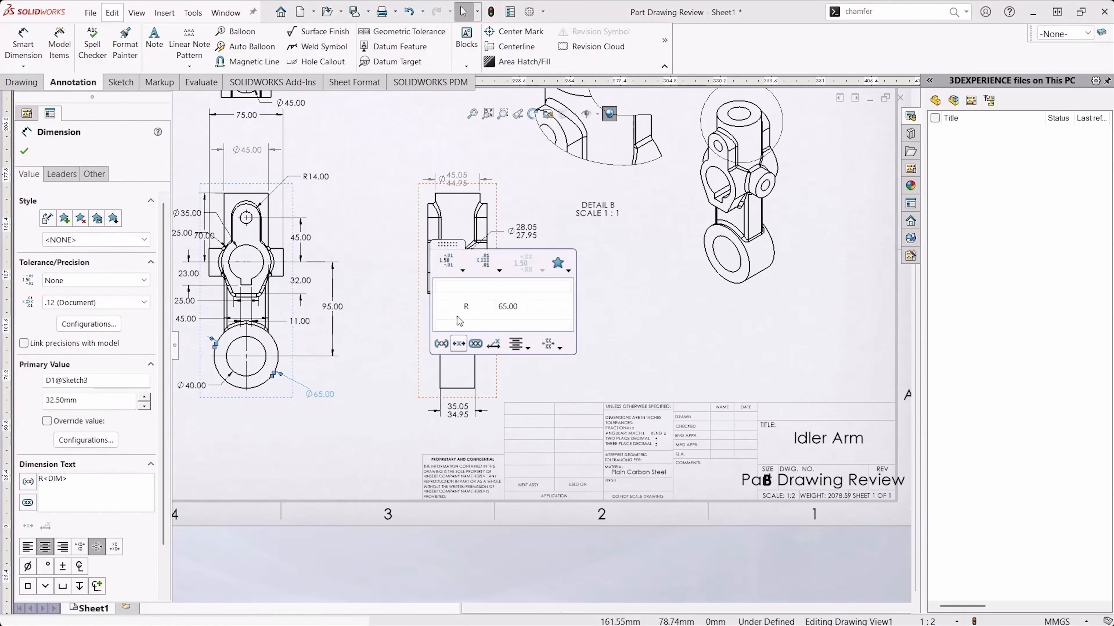
click(342, 402)
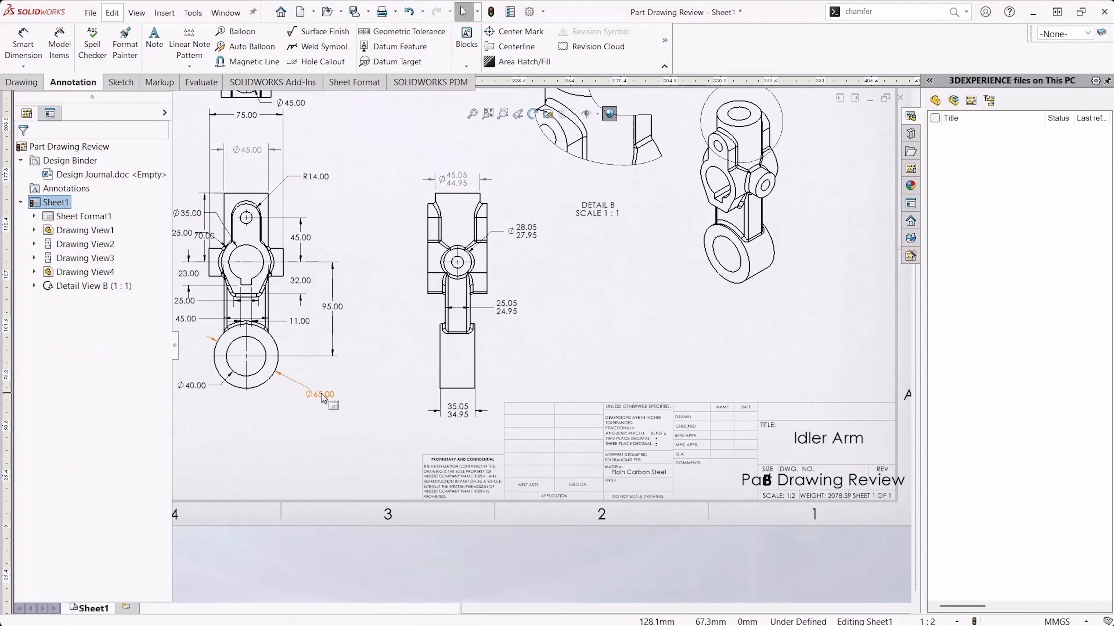
click(320, 396)
right_click(329, 399)
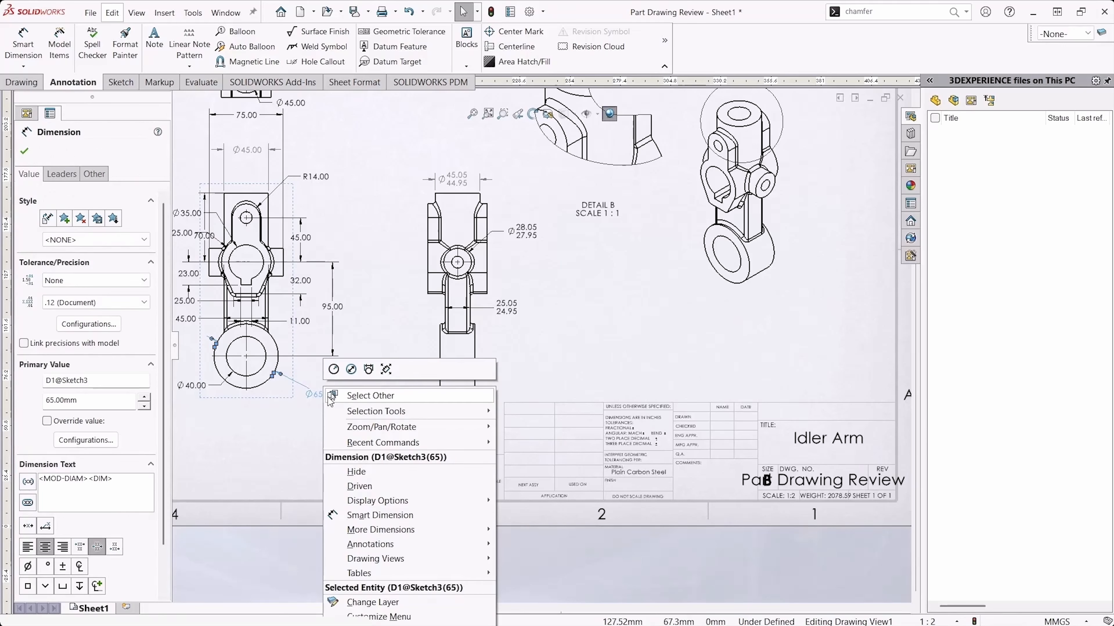